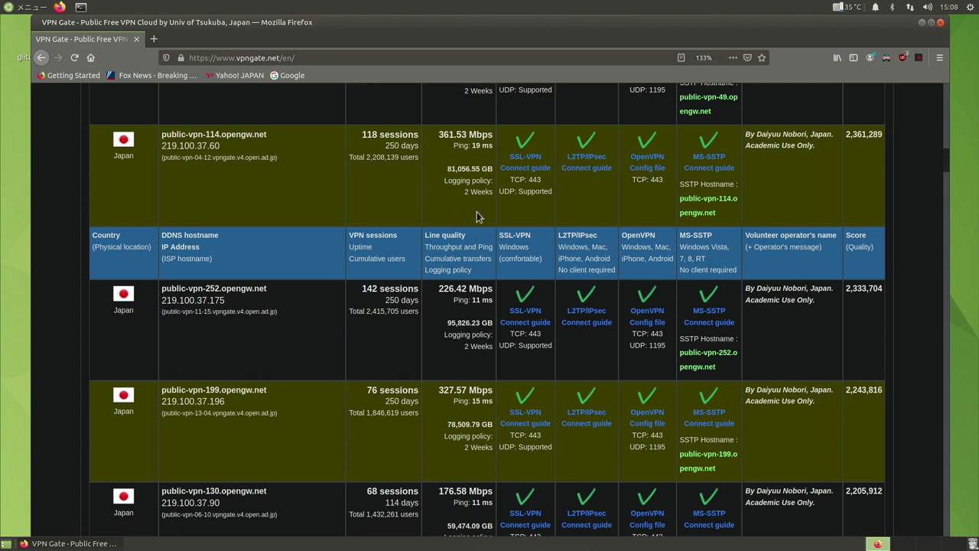
Download the TCP 443 OpenVPN configuration file with DDNS hostname for public-vpn-114.opengw.net and return to the server list
middle_click(651, 171)
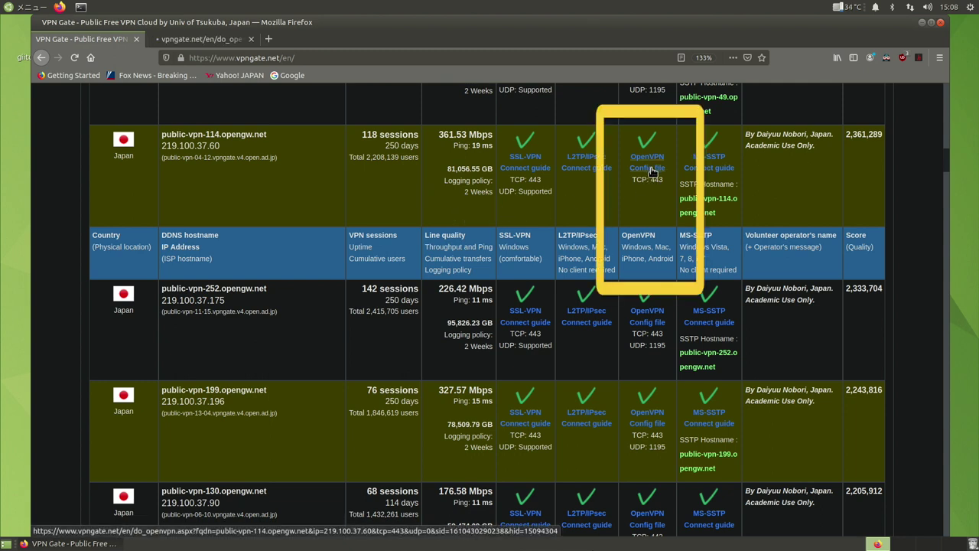
click(206, 45)
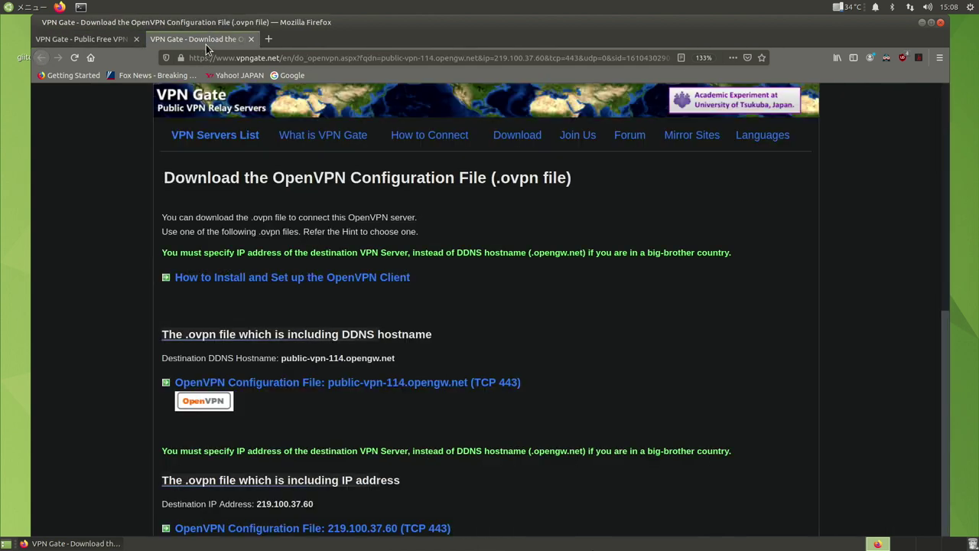
click(405, 390)
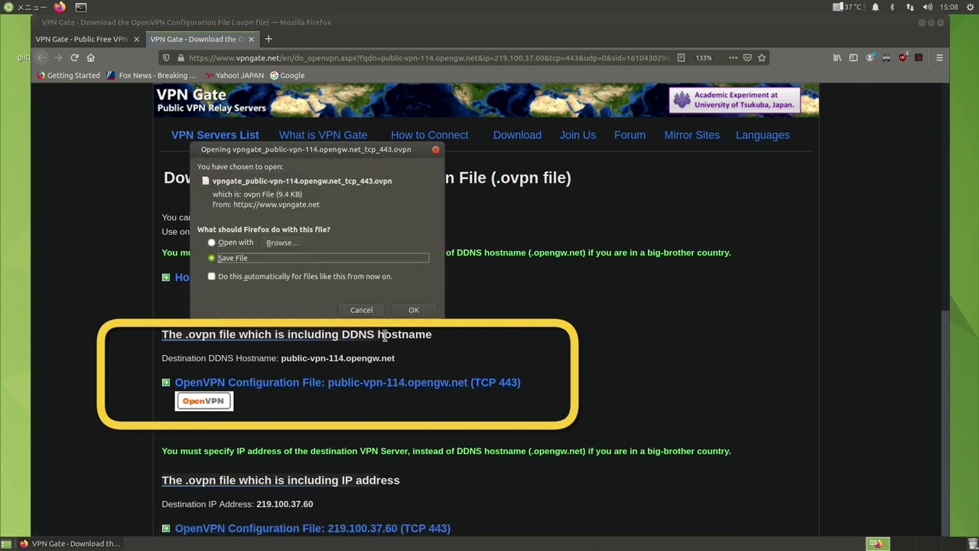
click(406, 313)
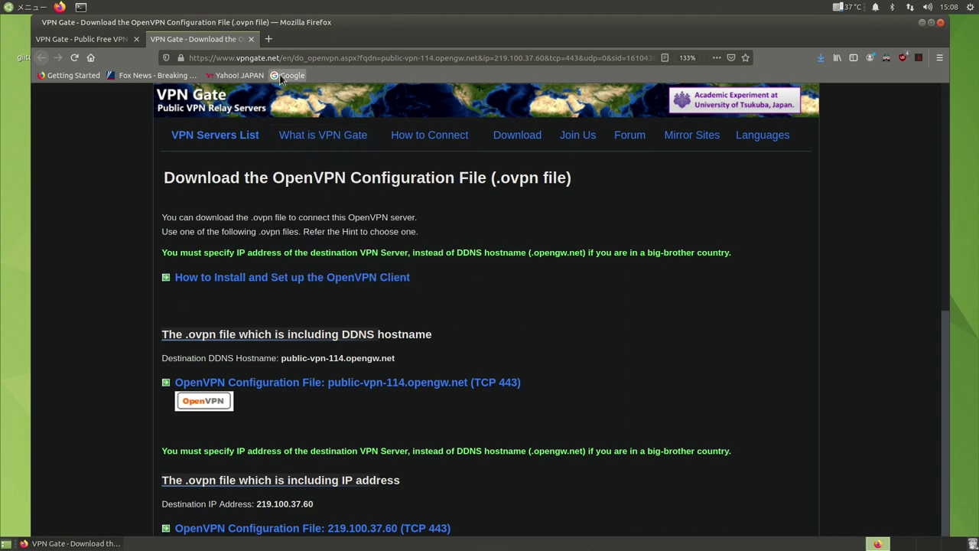
click(249, 39)
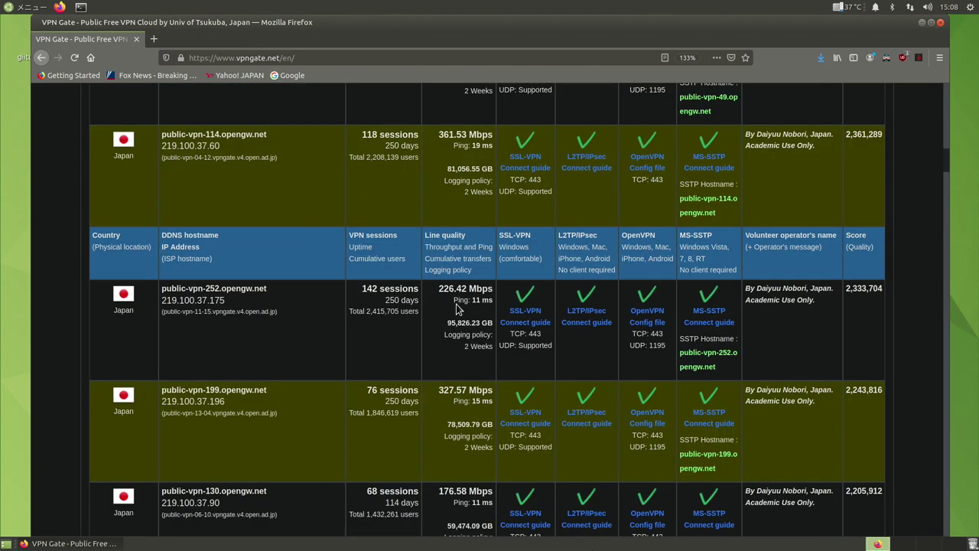
Download the UDP 1195 OpenVPN configuration file with DDNS hostname for public-vpn-199.opengw.net
middle_click(651, 417)
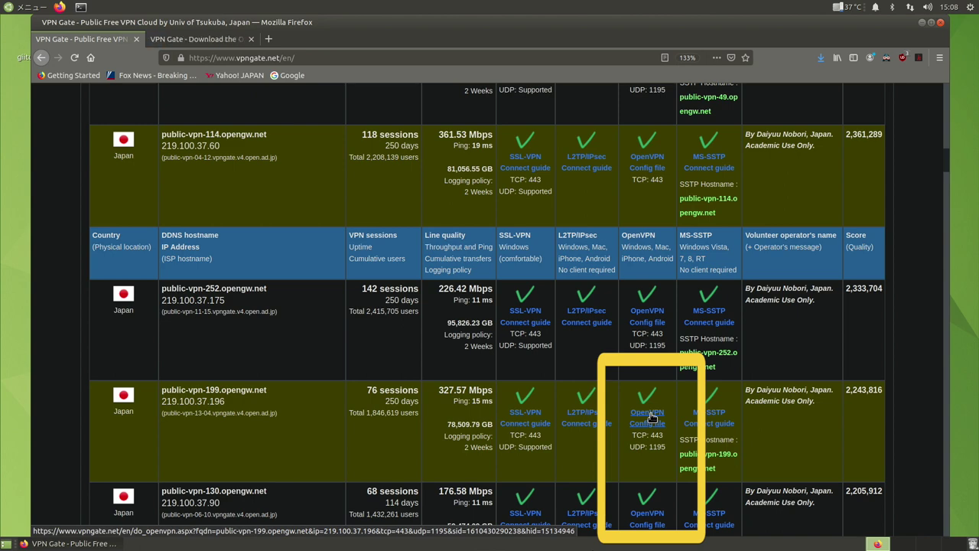
click(199, 39)
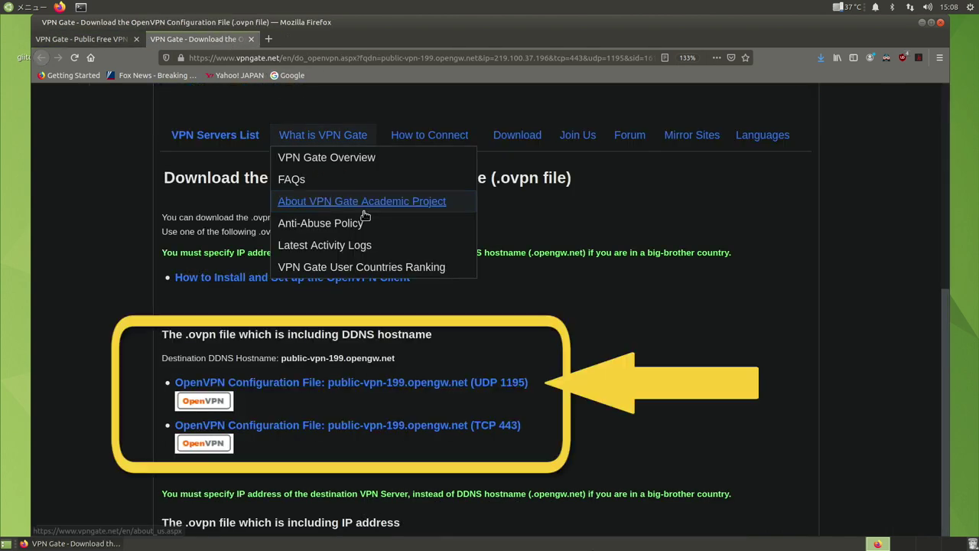
click(472, 389)
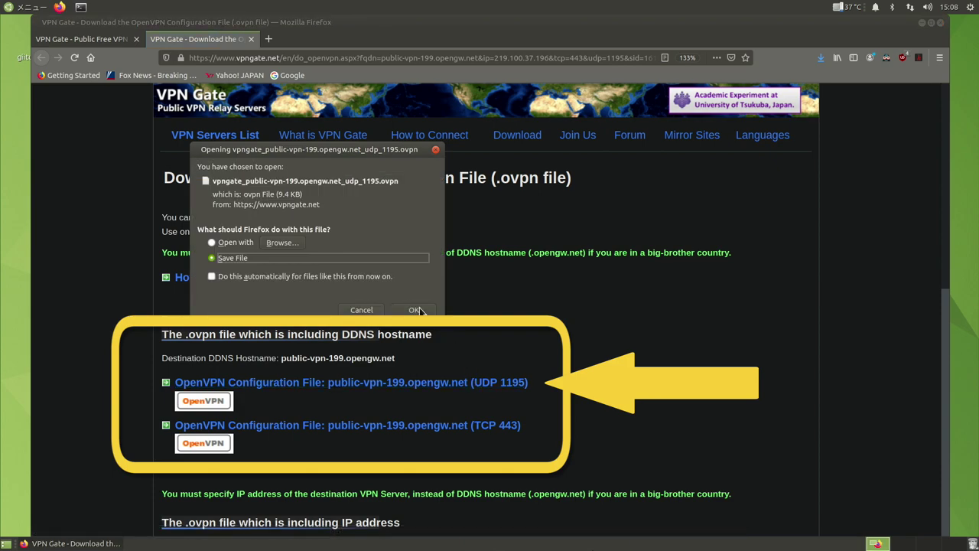
click(414, 309)
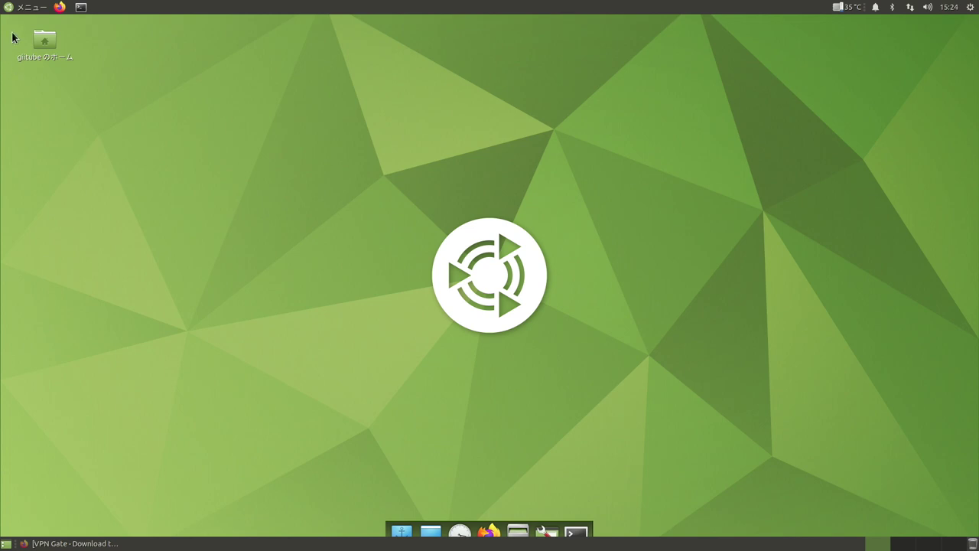
Open the home folder's ダウンロード (Downloads) folder in the file manager to check the saved configuration files
double_click(38, 44)
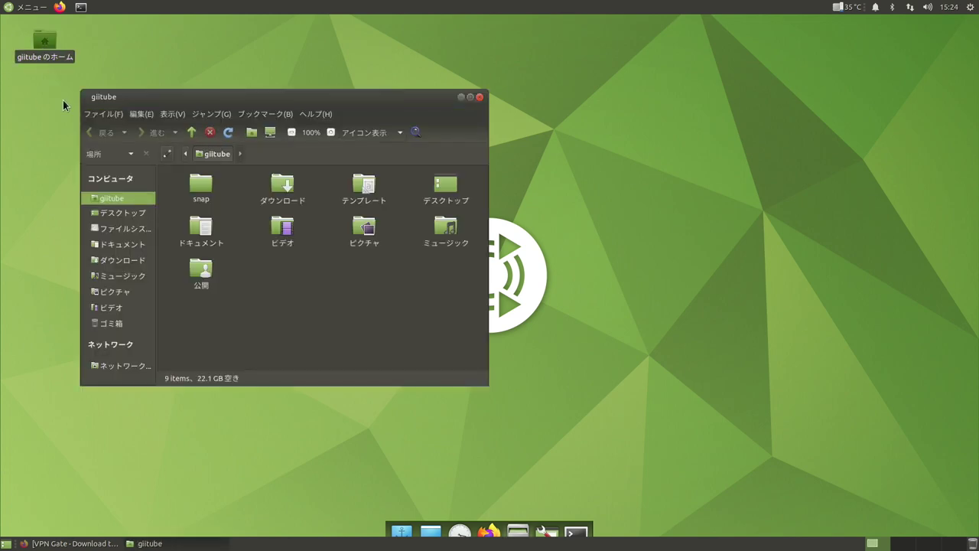
click(116, 264)
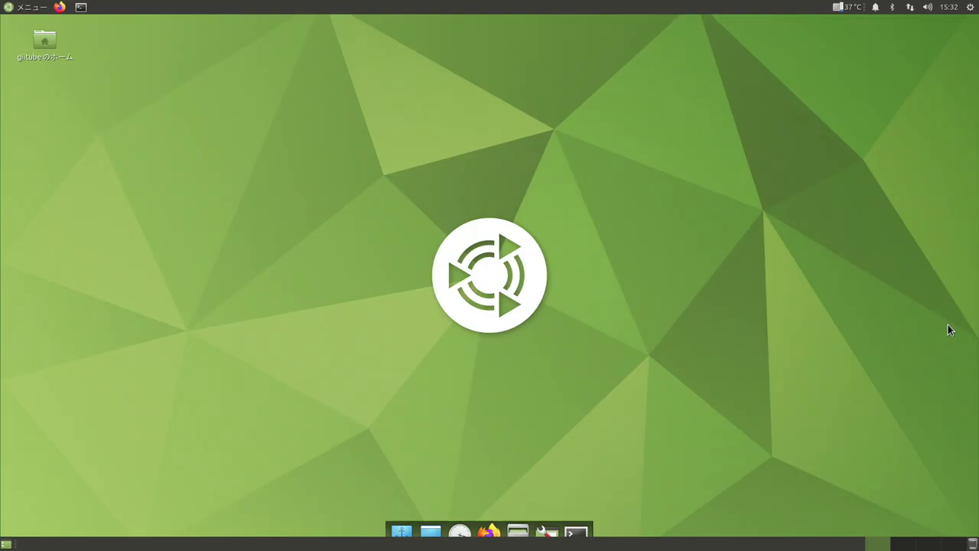
Add a VPN connection by importing the saved configuration vpngate_public-vpn-114.opengw.net_tcp_443.ovpn from the ダウンロード folder, and save it
click(909, 7)
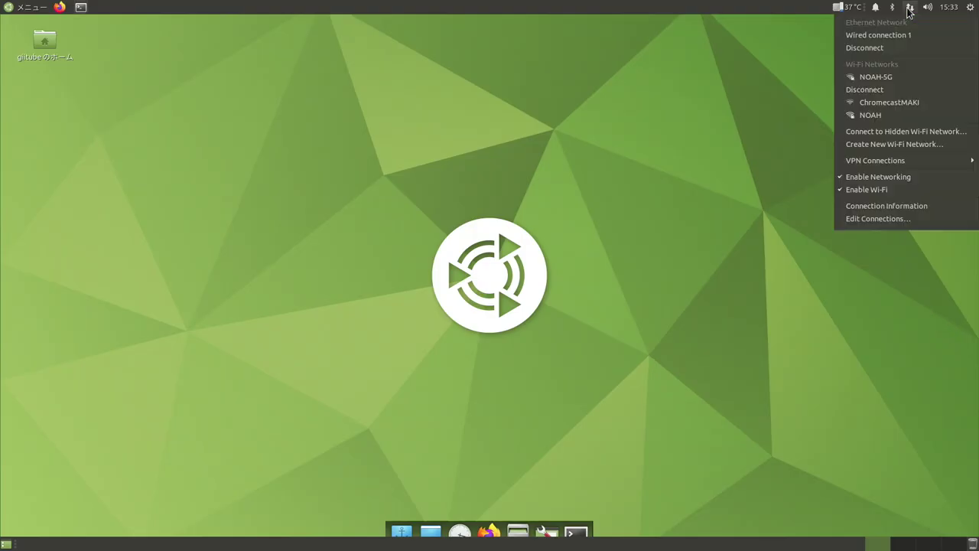
mouse_move(880, 163)
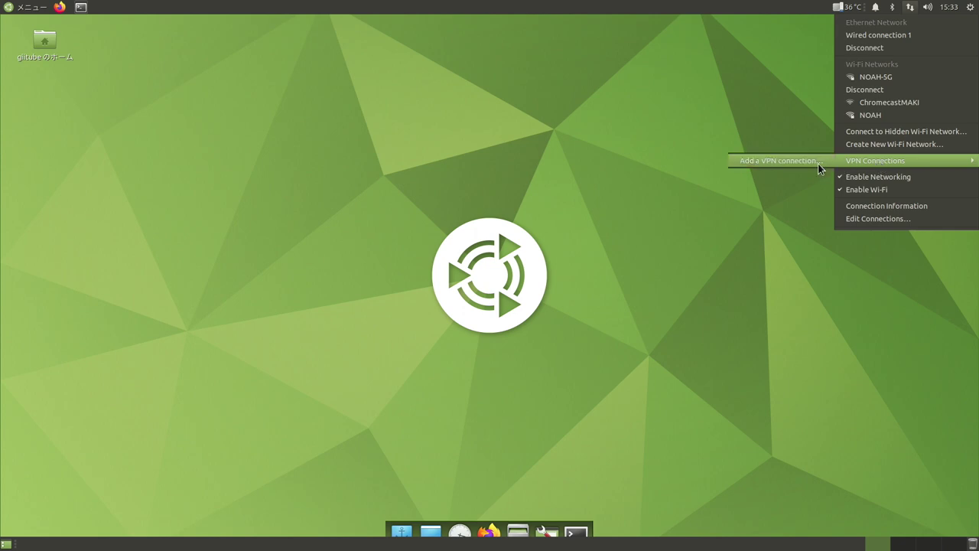
click(779, 161)
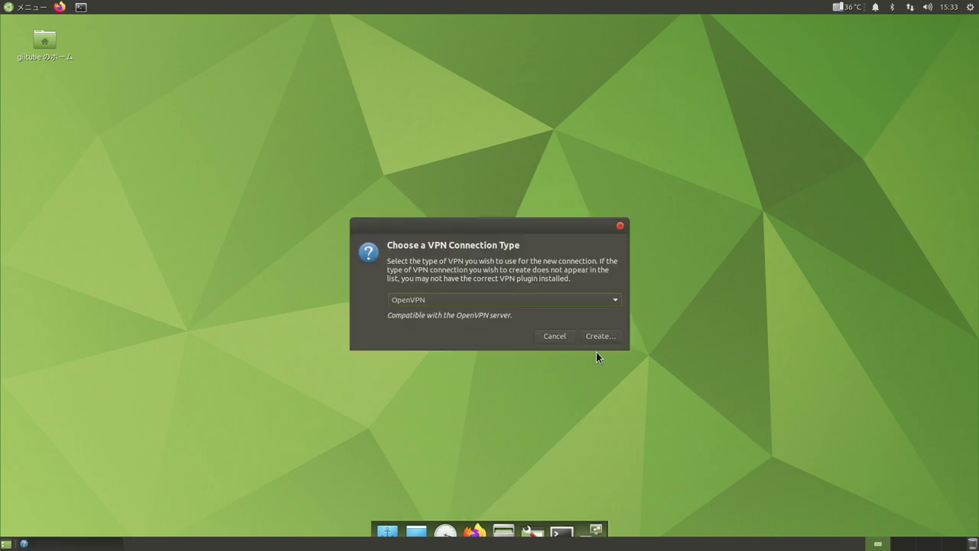
click(584, 300)
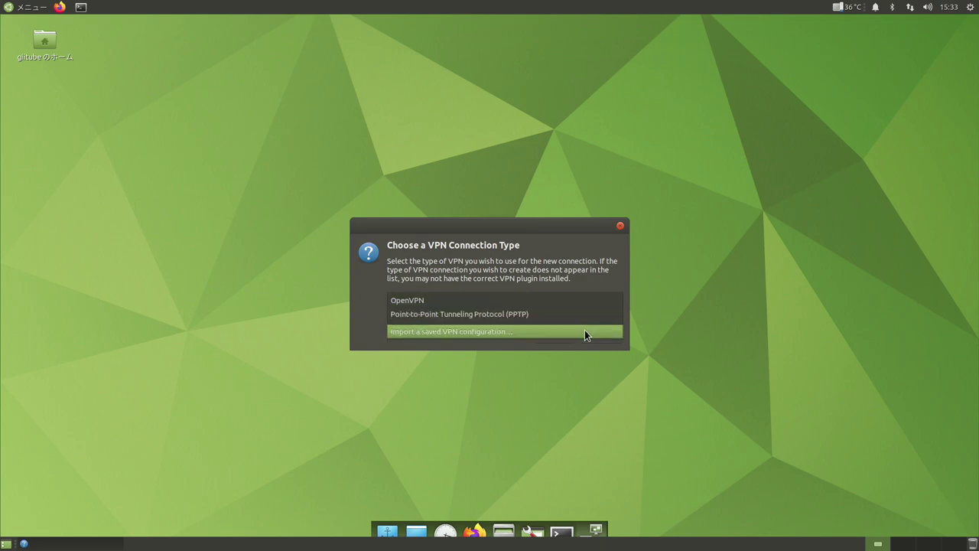
click(585, 329)
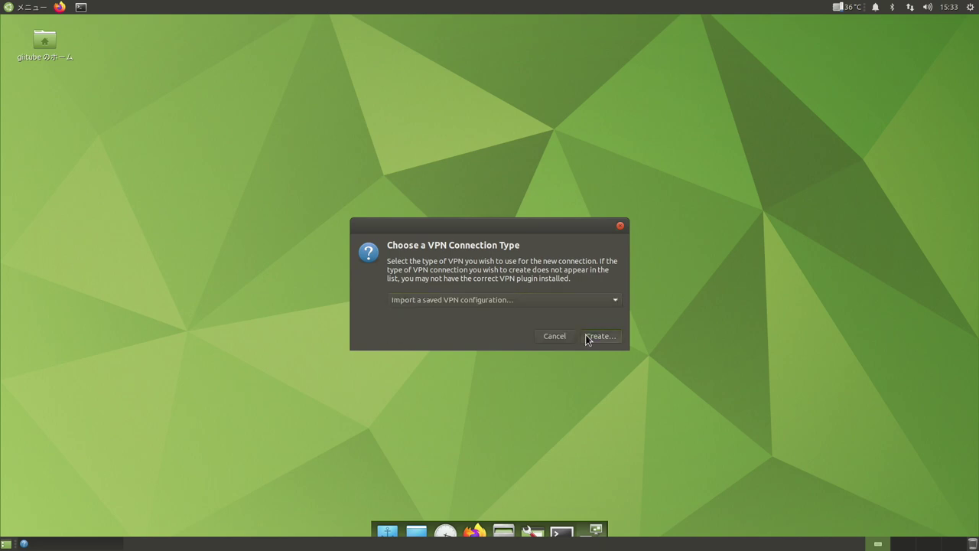
click(599, 335)
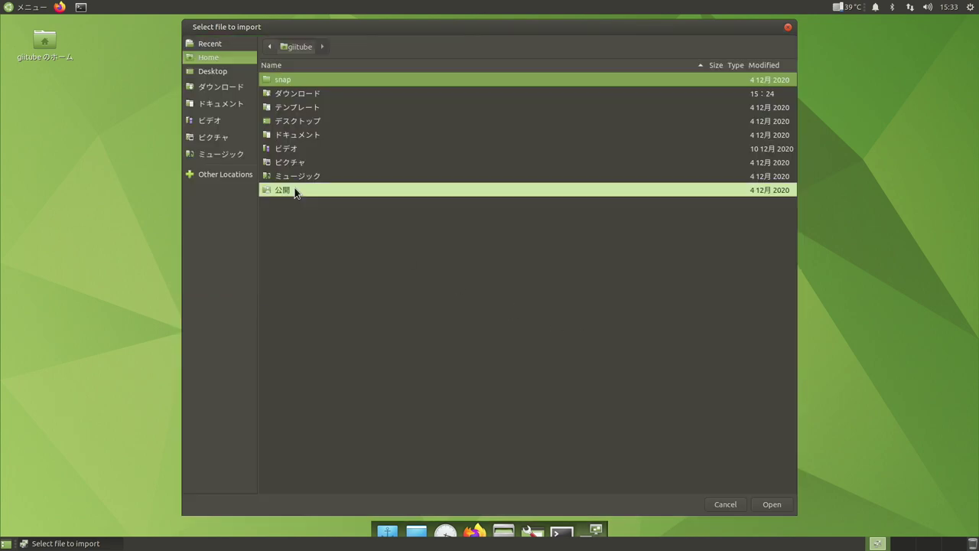
click(317, 94)
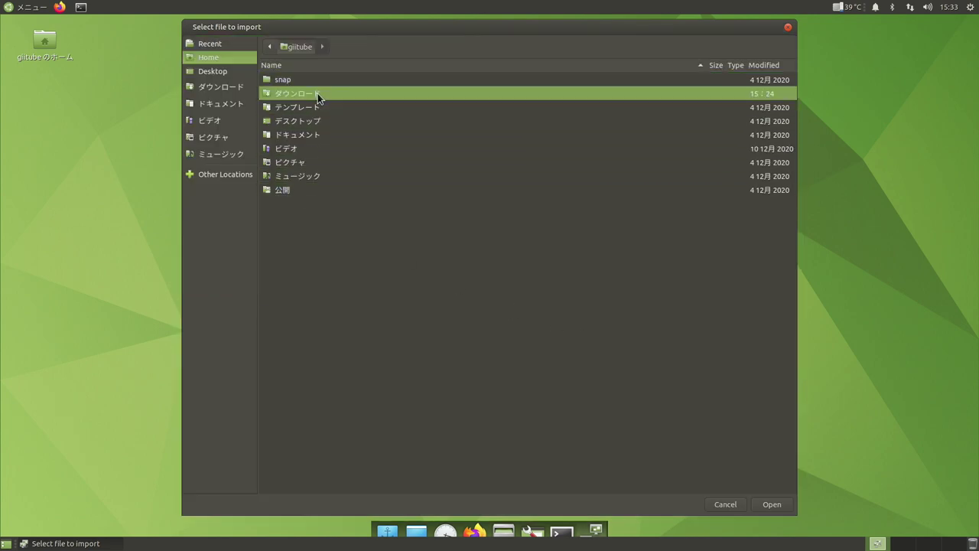
double_click(318, 94)
double_click(350, 79)
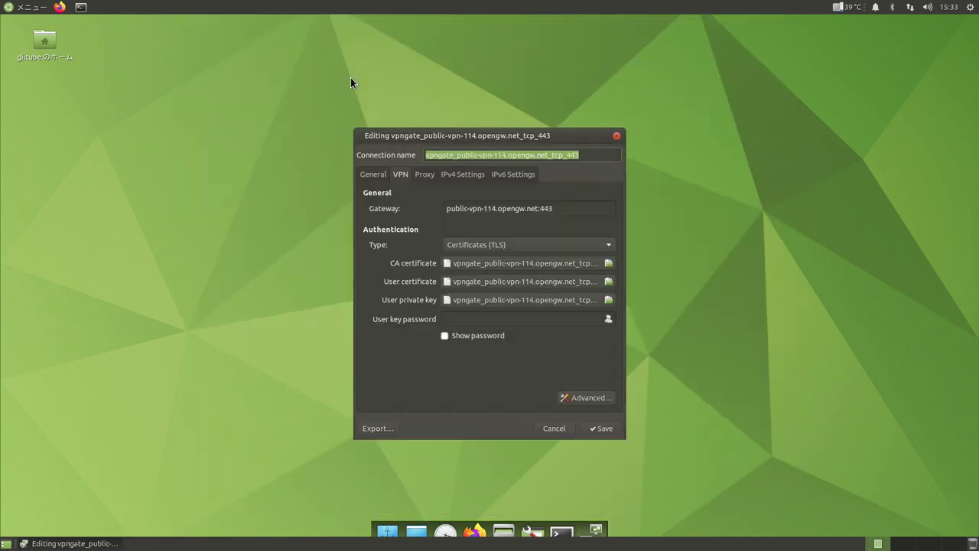
click(602, 429)
Open Advanced Network Configuration from the Control Center's internet and network group
click(542, 537)
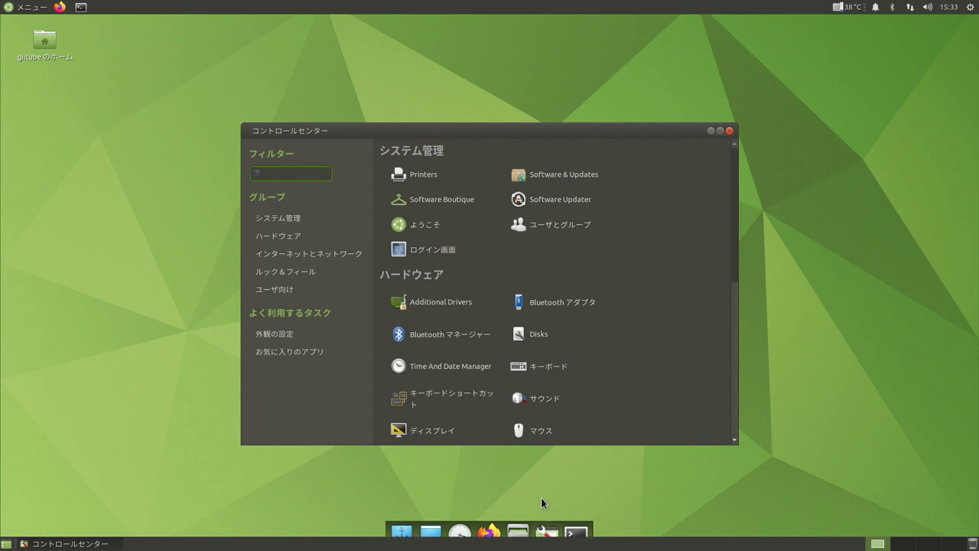
click(355, 257)
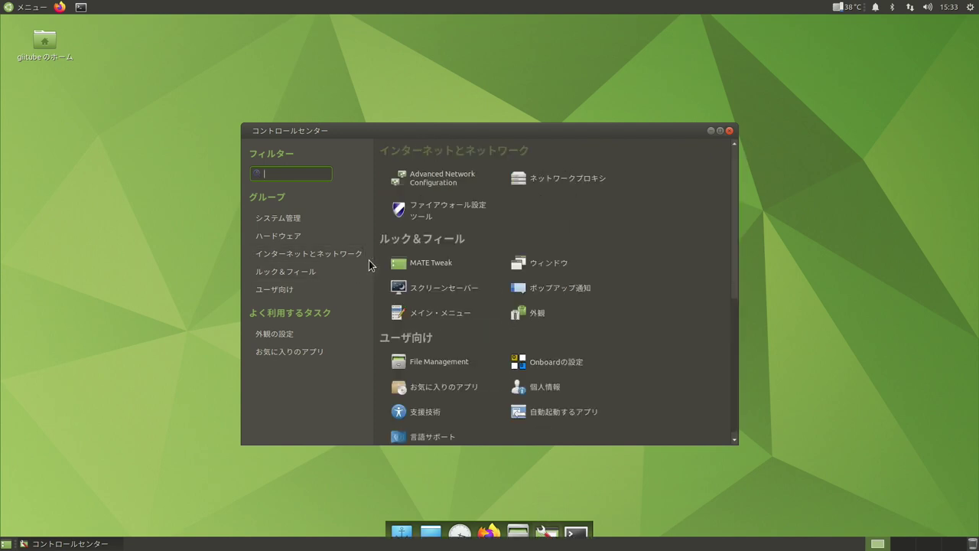
click(451, 193)
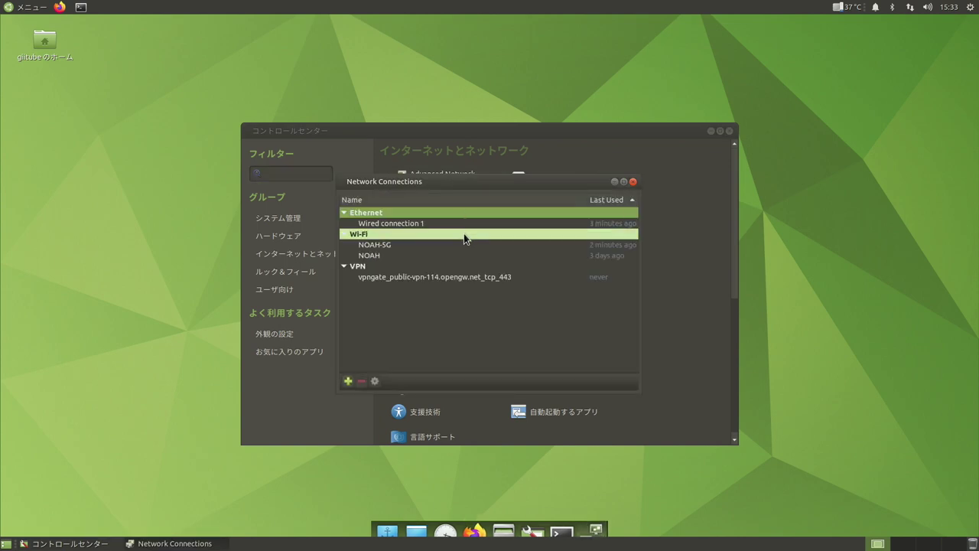
Add a second VPN connection by importing the saved configuration vpngate_public-vpn-199.opengw.net_udp_1195.ovpn from the ダウンロード folder, and save it
click(348, 381)
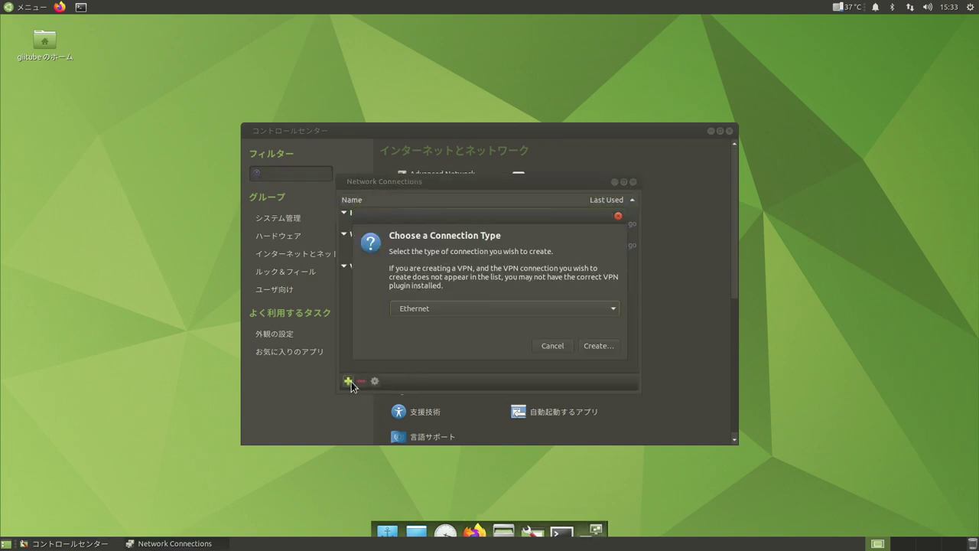
click(514, 310)
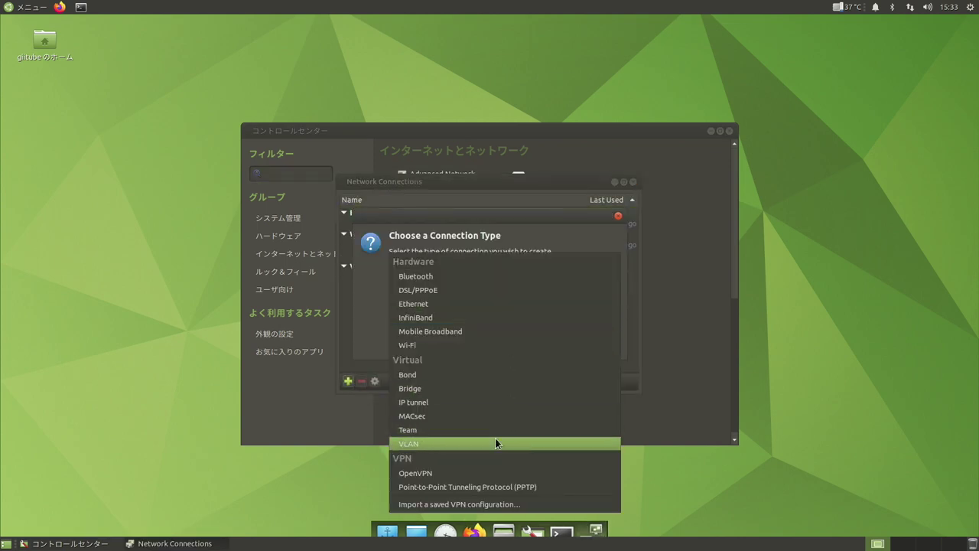
click(469, 503)
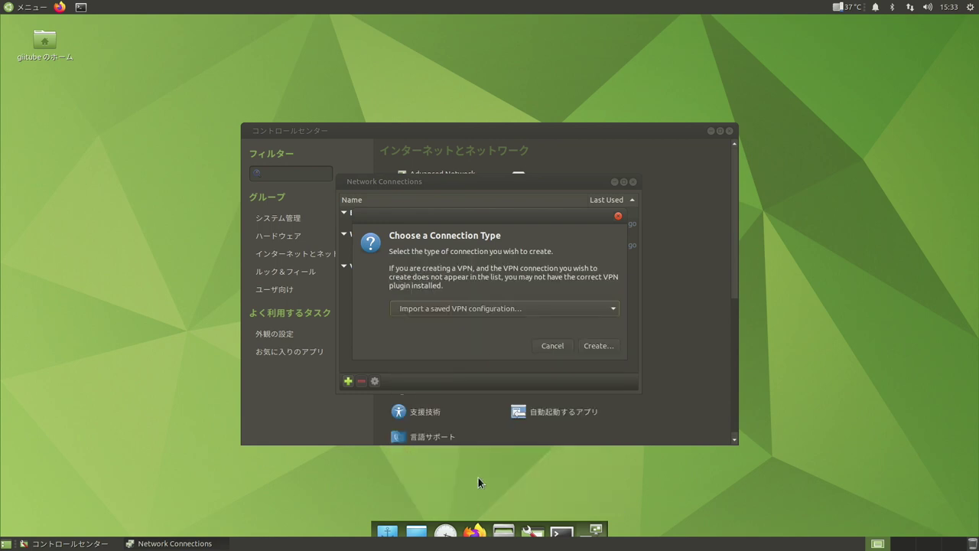
click(596, 346)
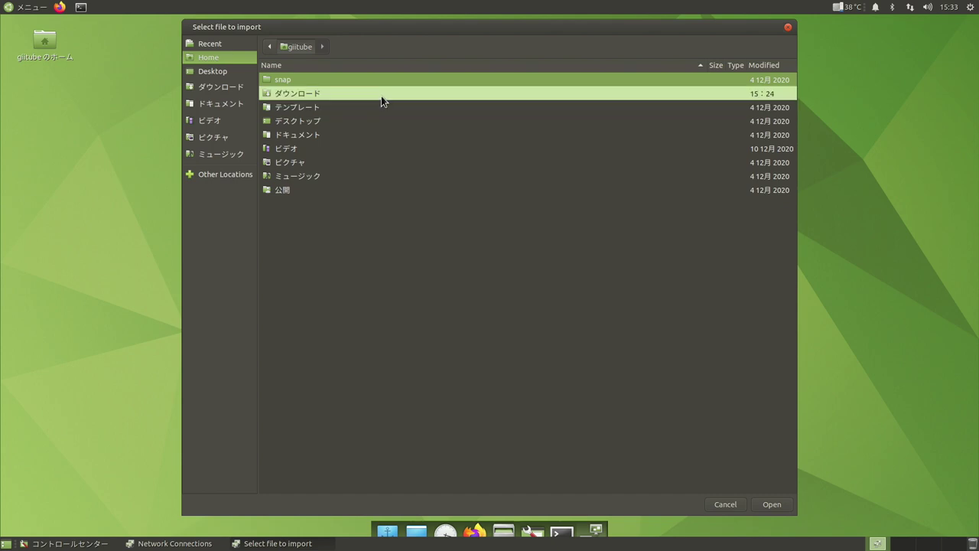
double_click(381, 95)
click(403, 96)
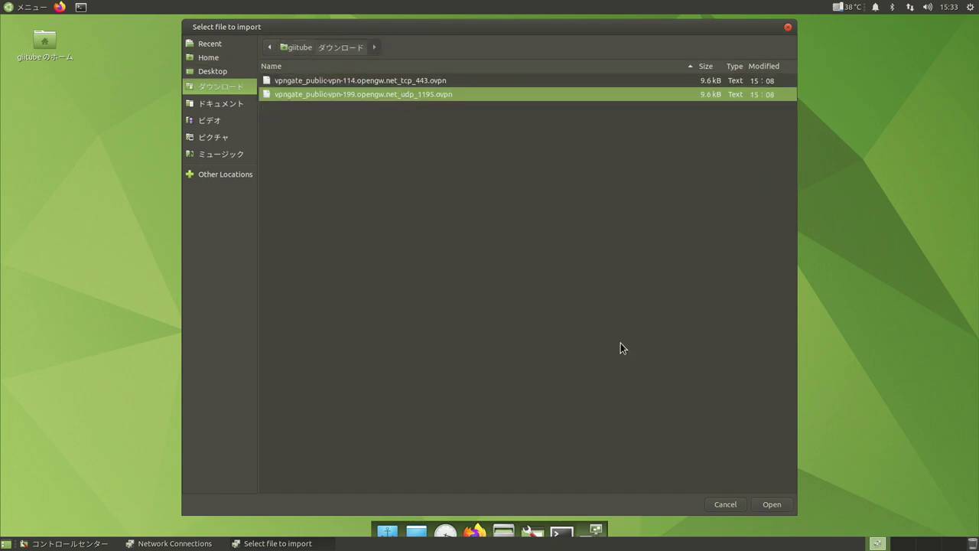
click(771, 505)
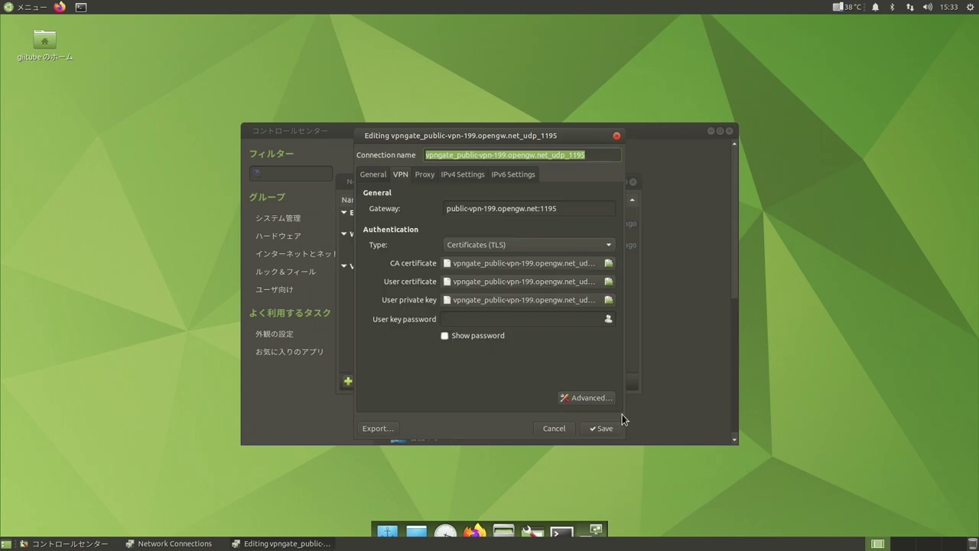
click(601, 429)
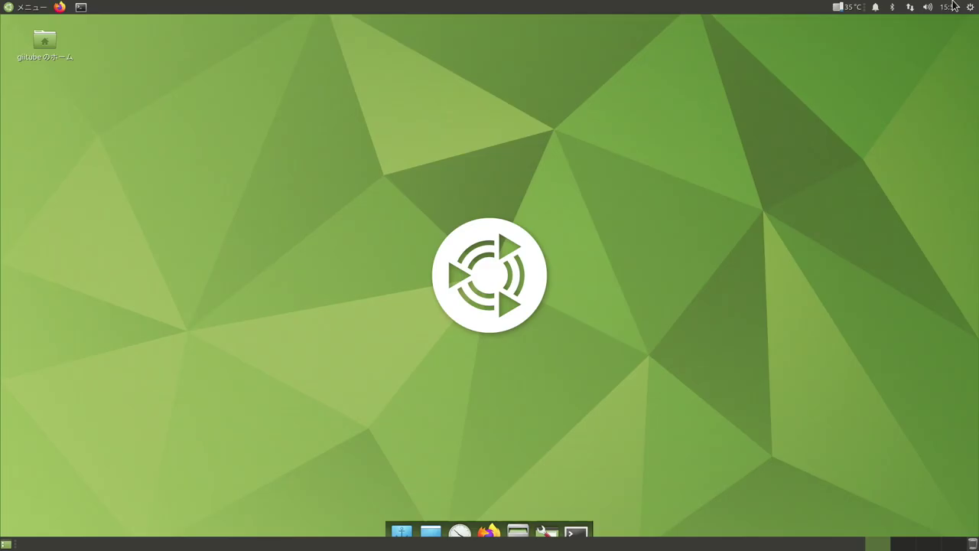
Connect to the vpngate_public-vpn-114.opengw.net_tcp_443 VPN
click(910, 8)
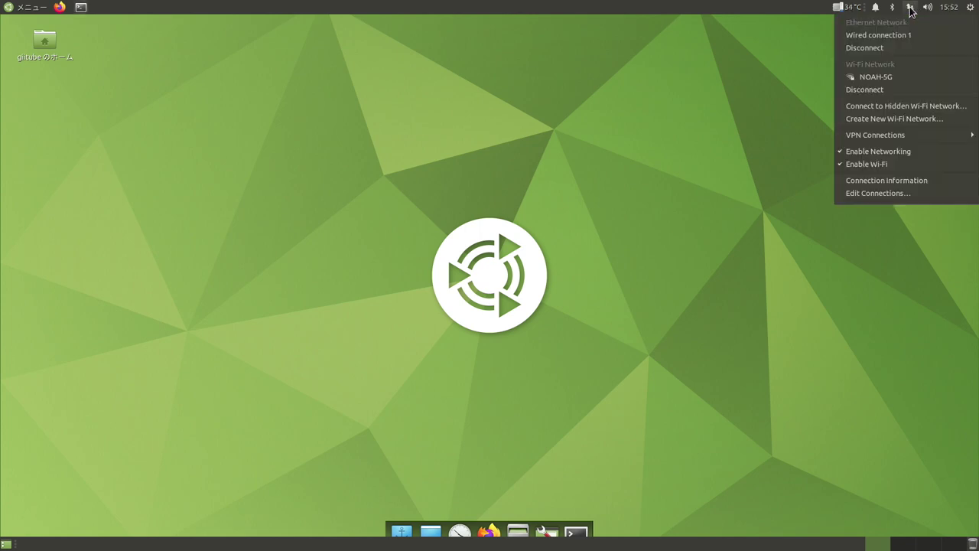
mouse_move(876, 141)
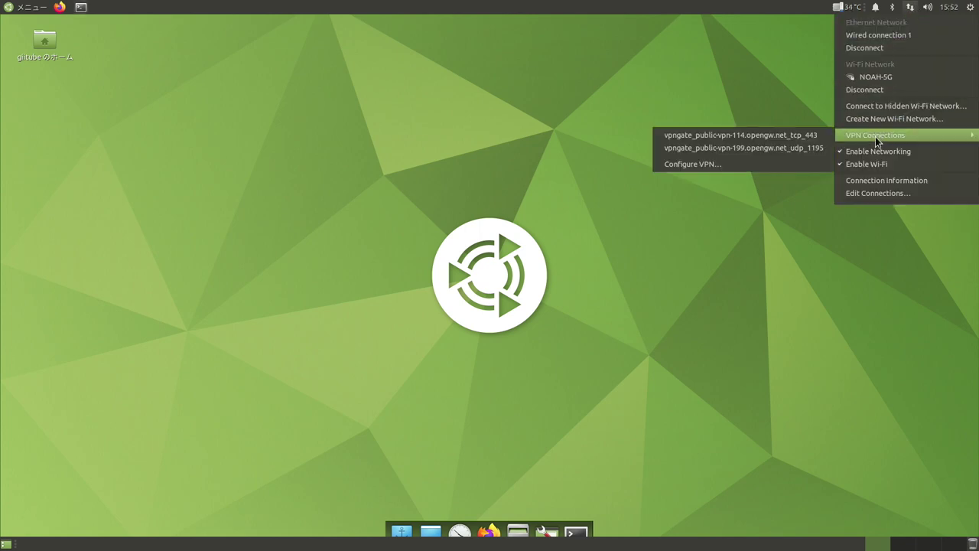
click(771, 135)
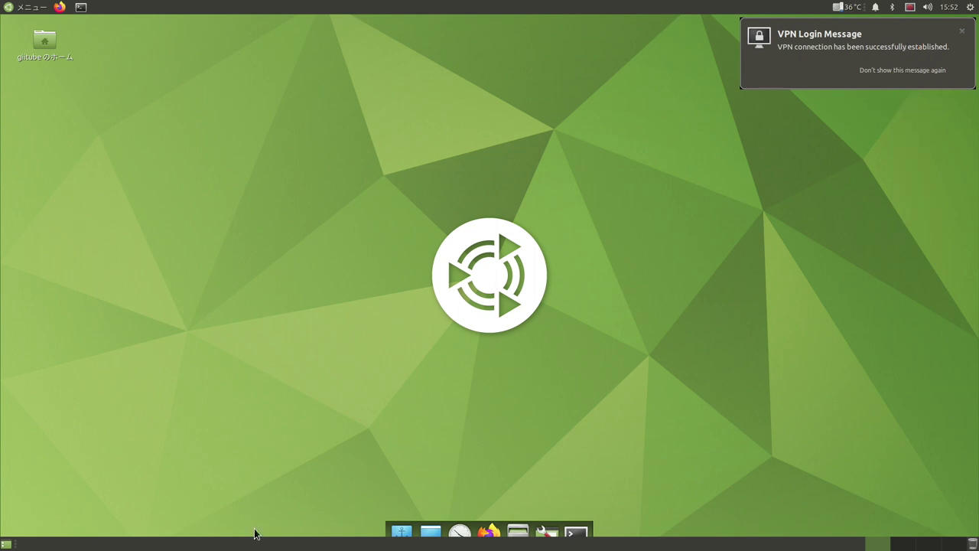
Switch to Firefox, go to iplocation.net, and examine the IP address details for the current connection
click(489, 533)
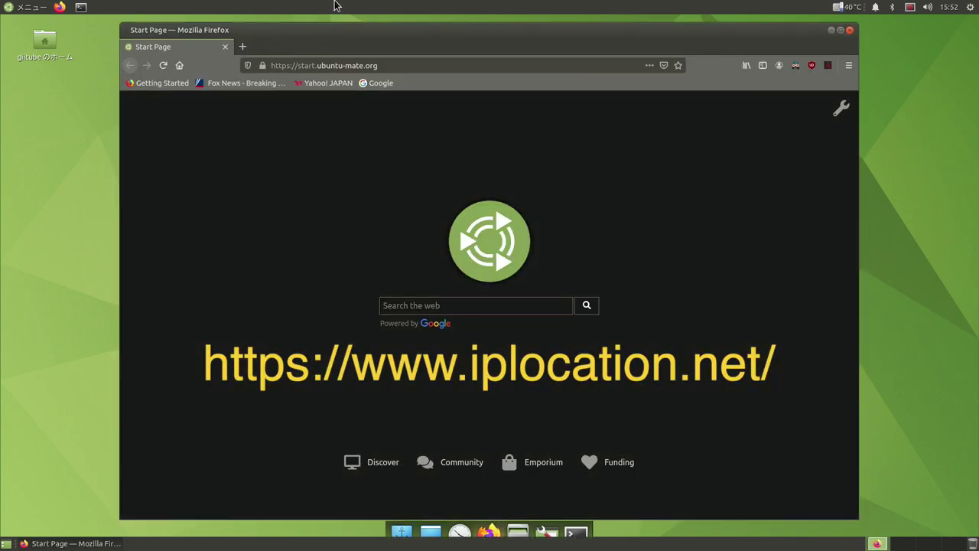
click(400, 69)
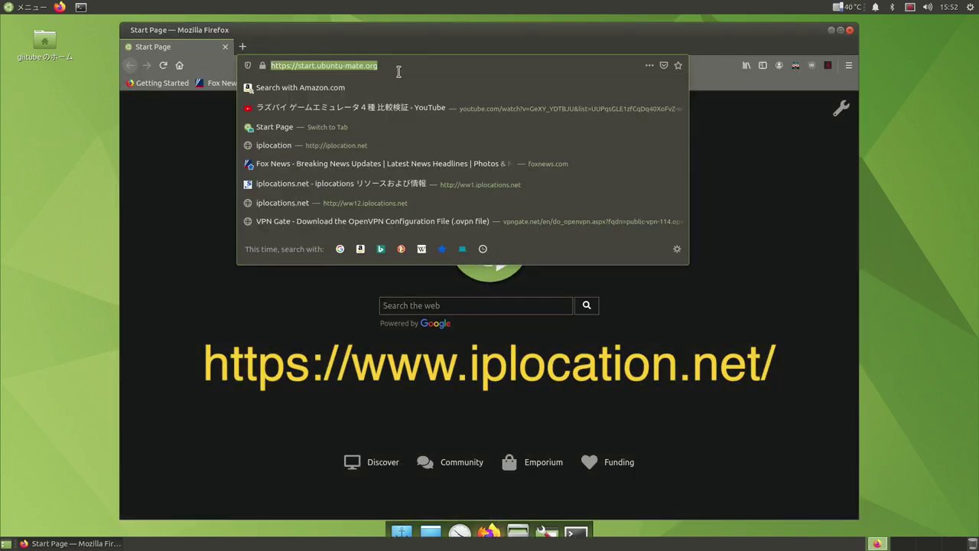
text(i)
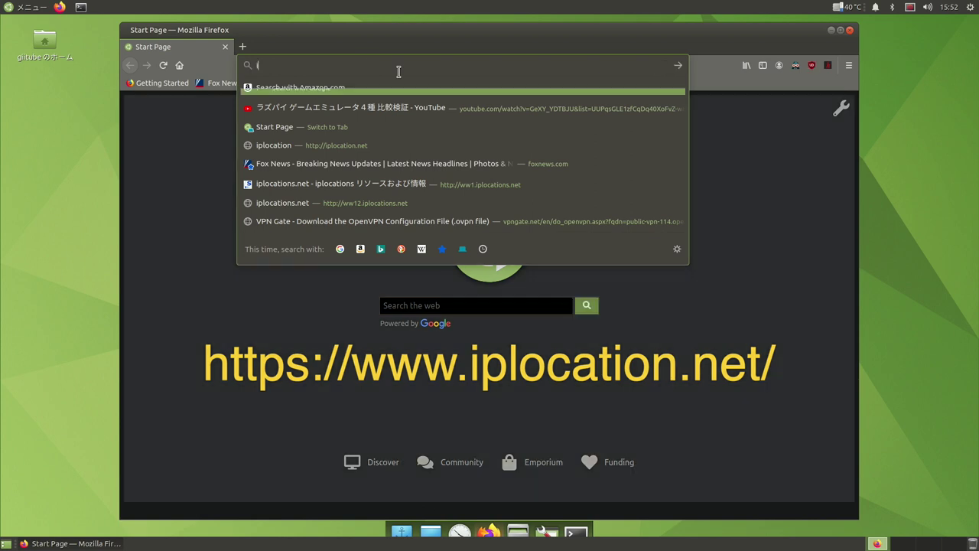
text(plocat)
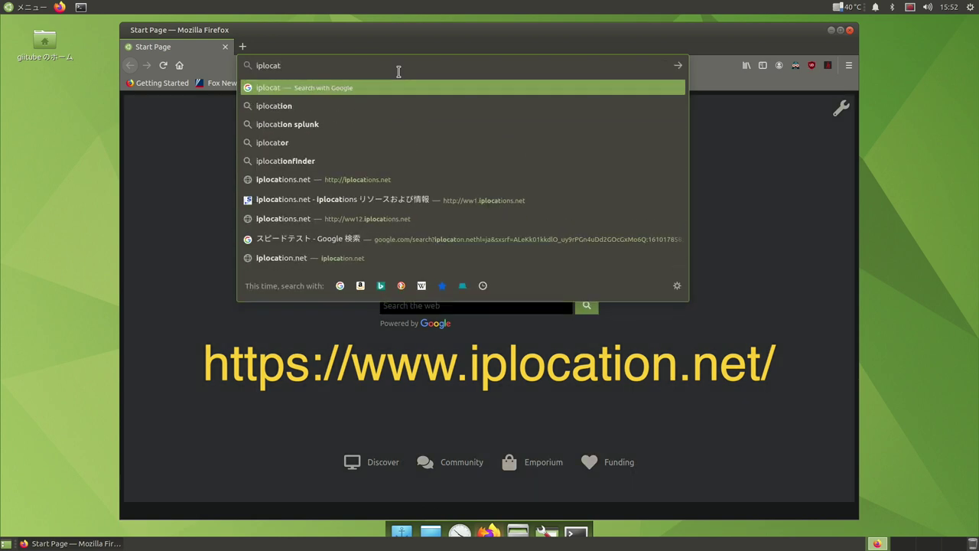
text(ion.net)
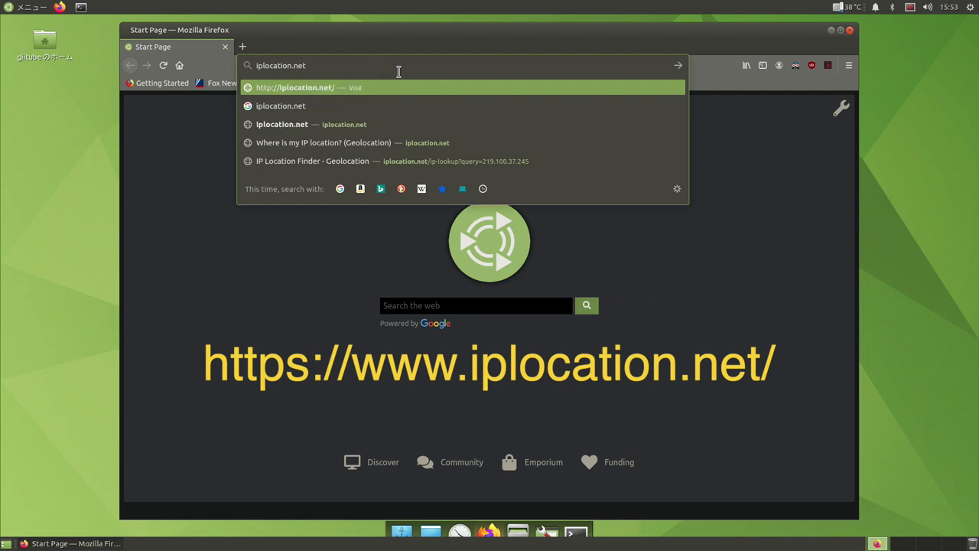
key(Return)
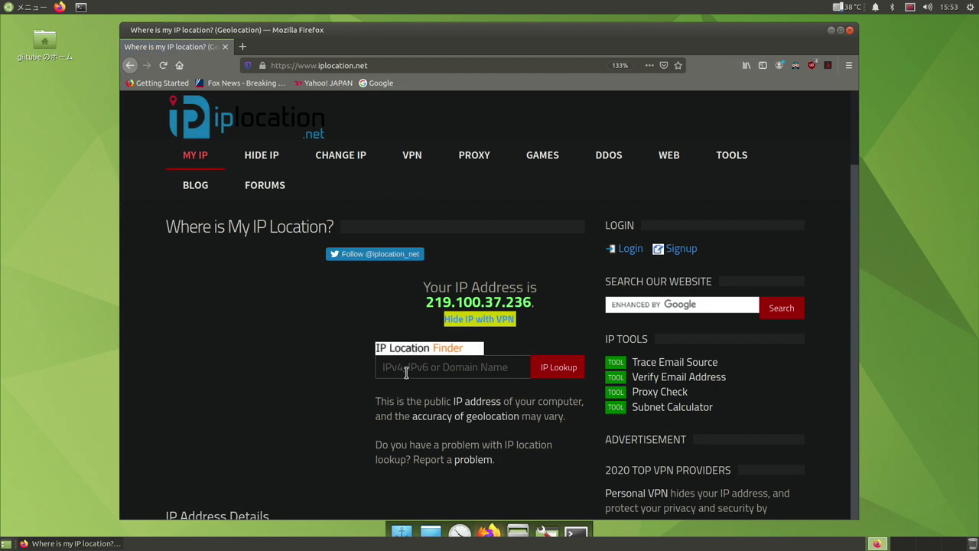
scroll(406, 371, down, 3)
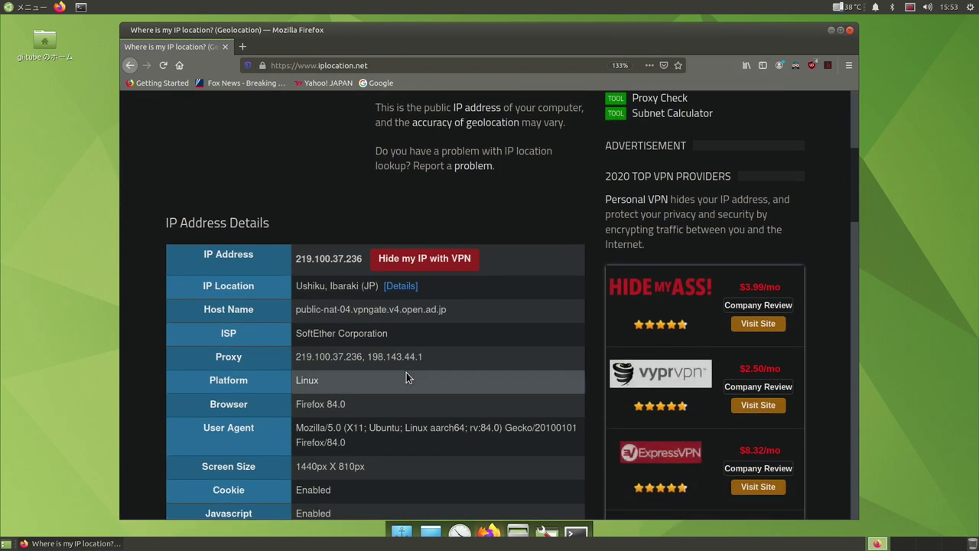
scroll(406, 377, down, 2)
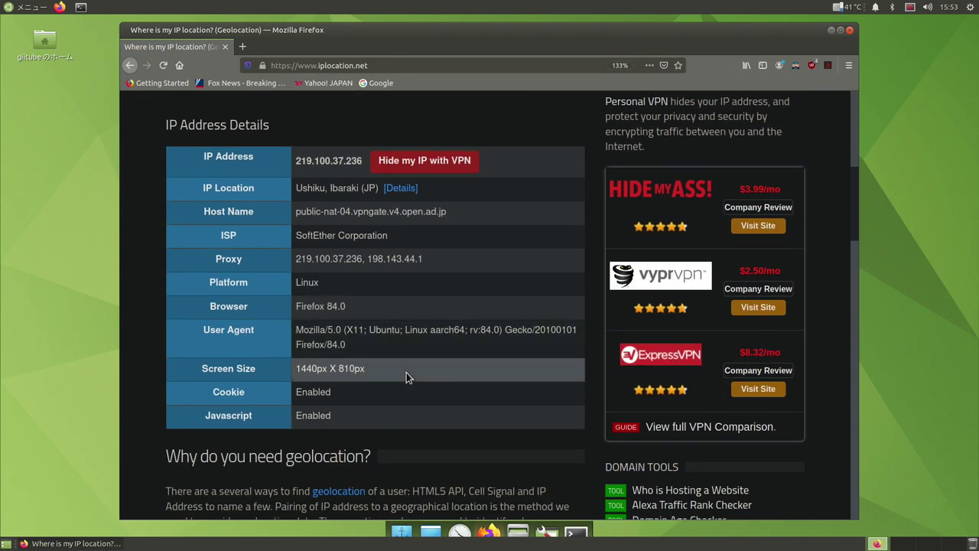